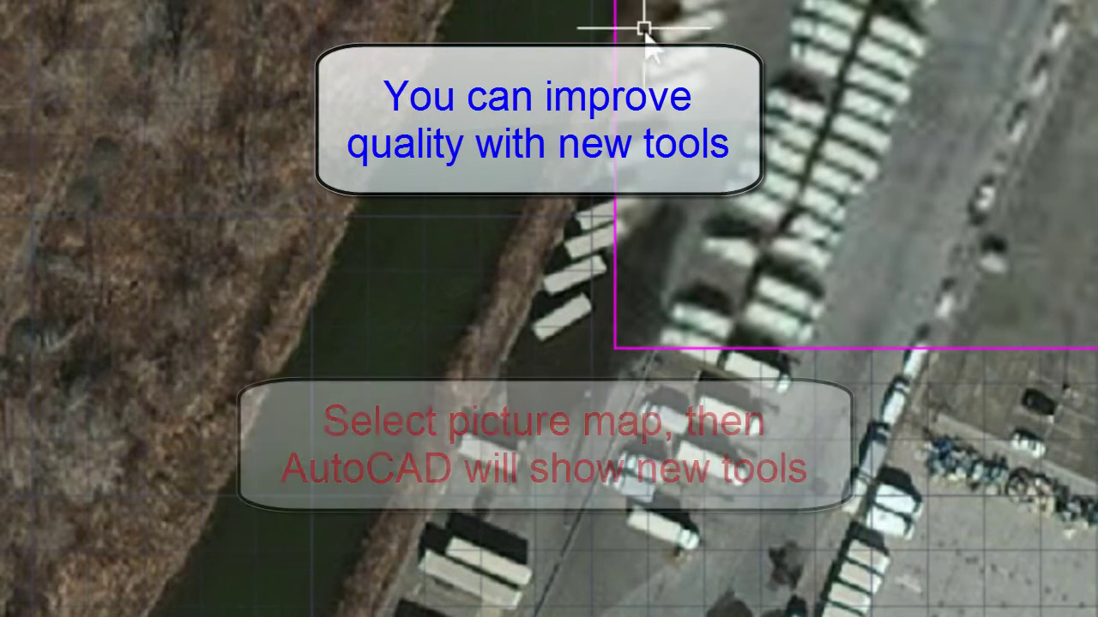
Select the geolocated map image and set its Map Image Resolution to Very Fine.
click(615, 348)
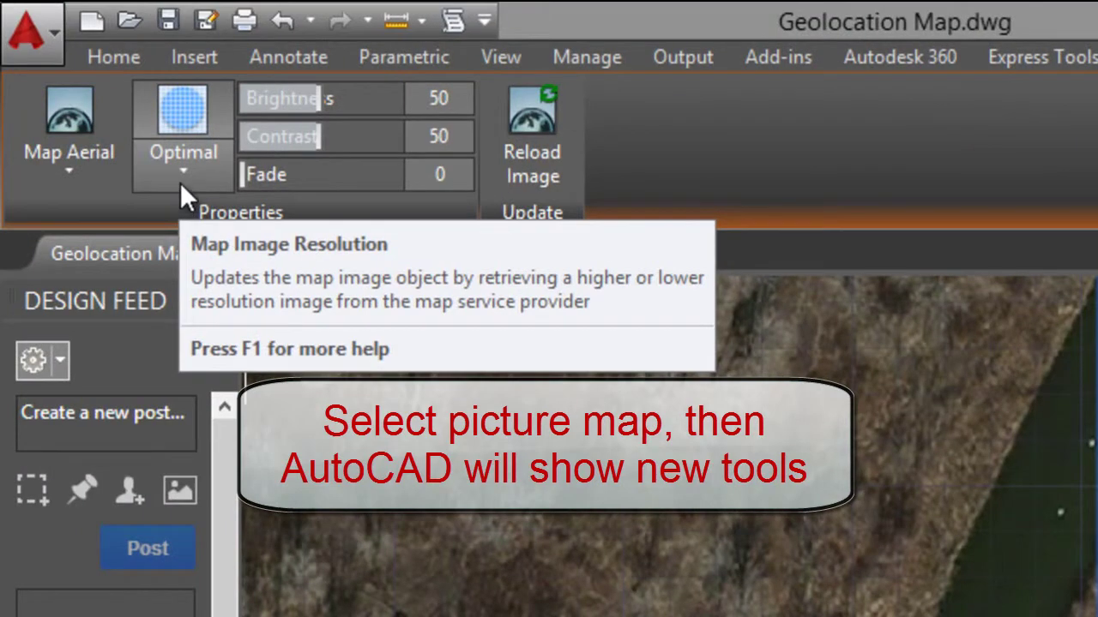
click(182, 183)
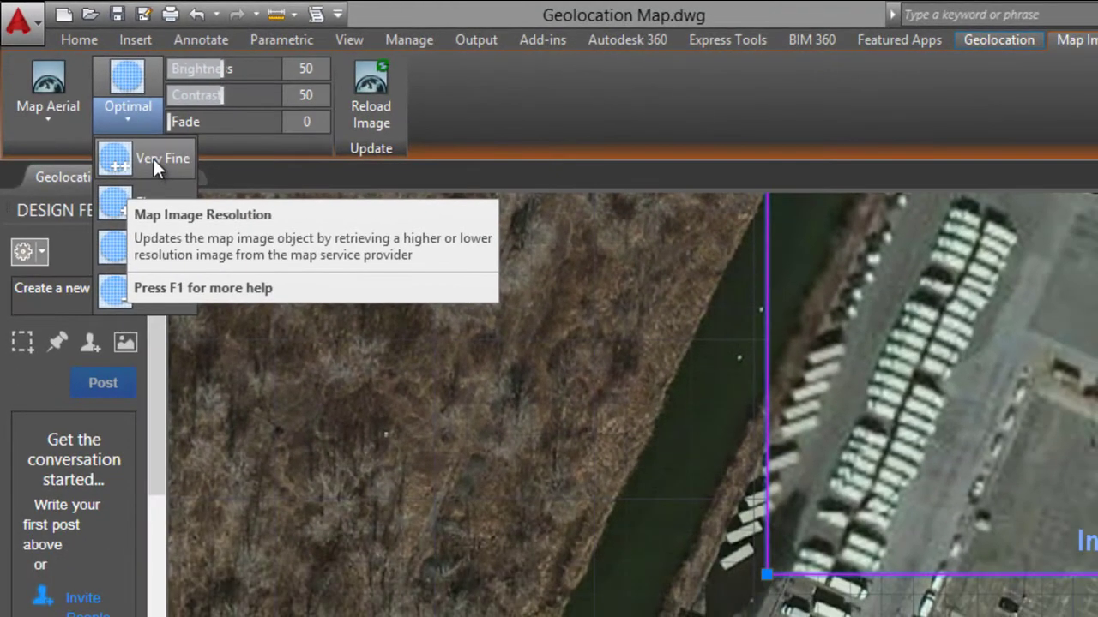
click(154, 161)
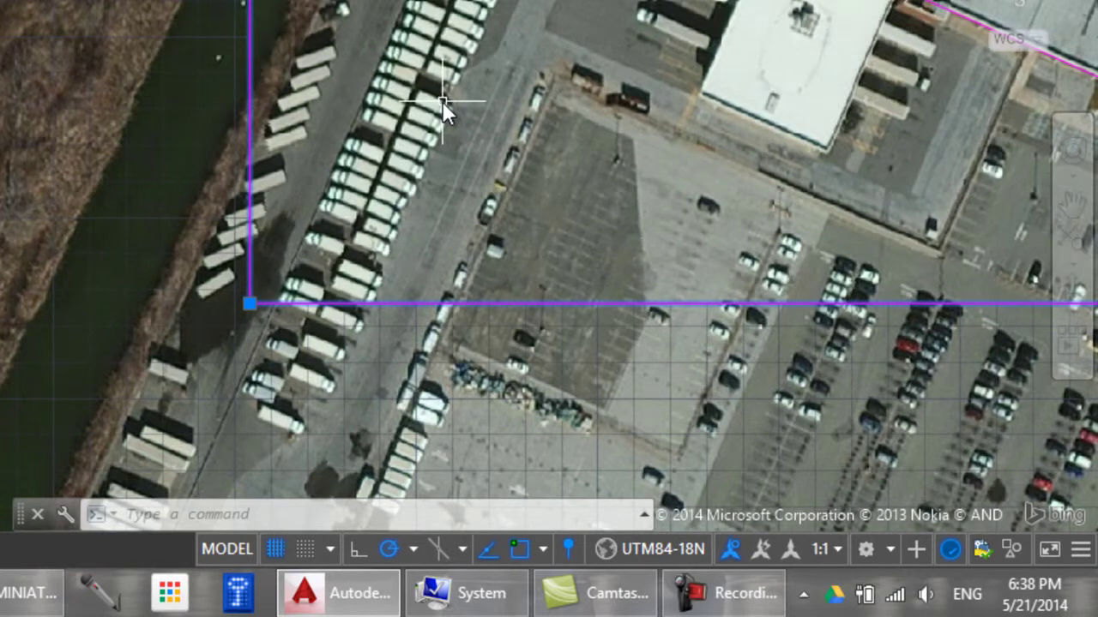
scroll(209, 261, up, 2)
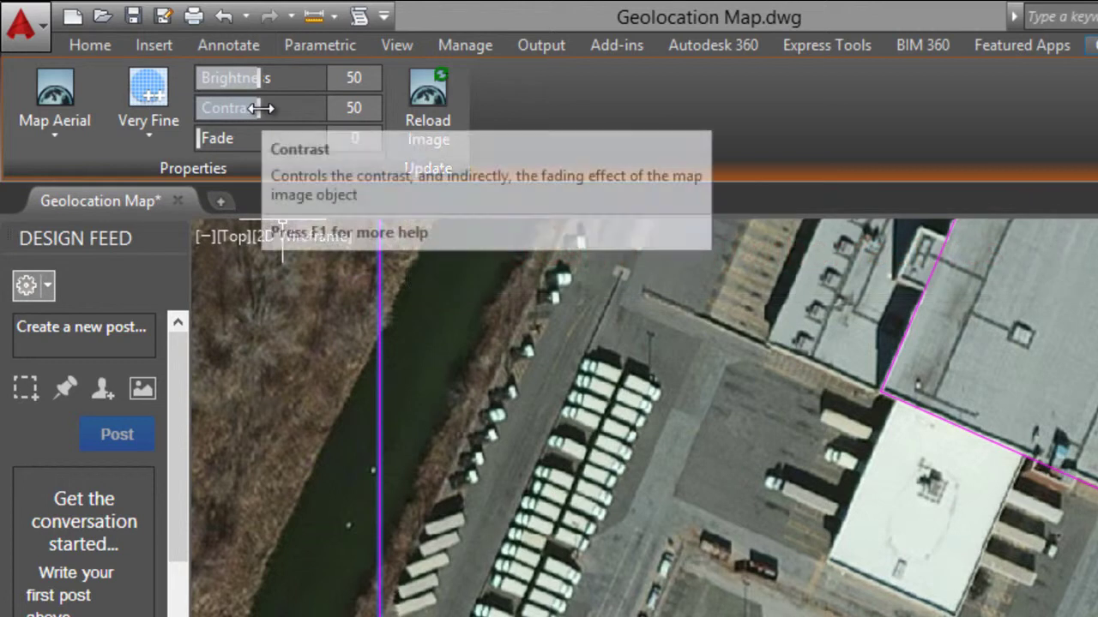
Raise the map image contrast to 75 and lower its brightness to 39.
mouse_move(247, 107)
mouse_down()
mouse_move(221, 107)
mouse_move(294, 109)
mouse_up()
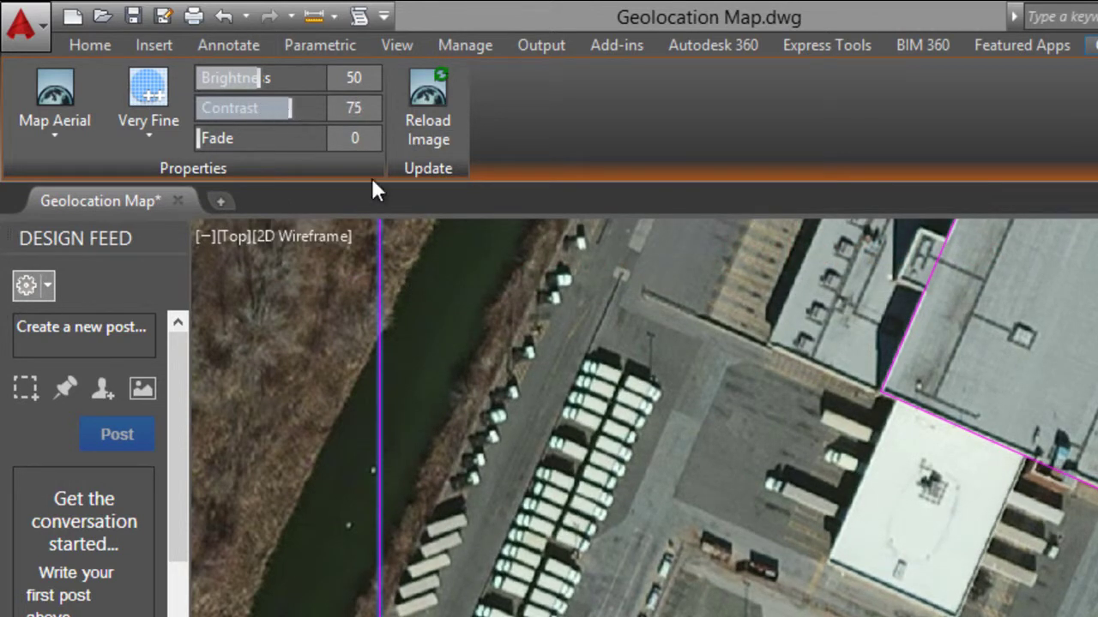
scroll(705, 342, down, 2)
scroll(689, 291, up, 3)
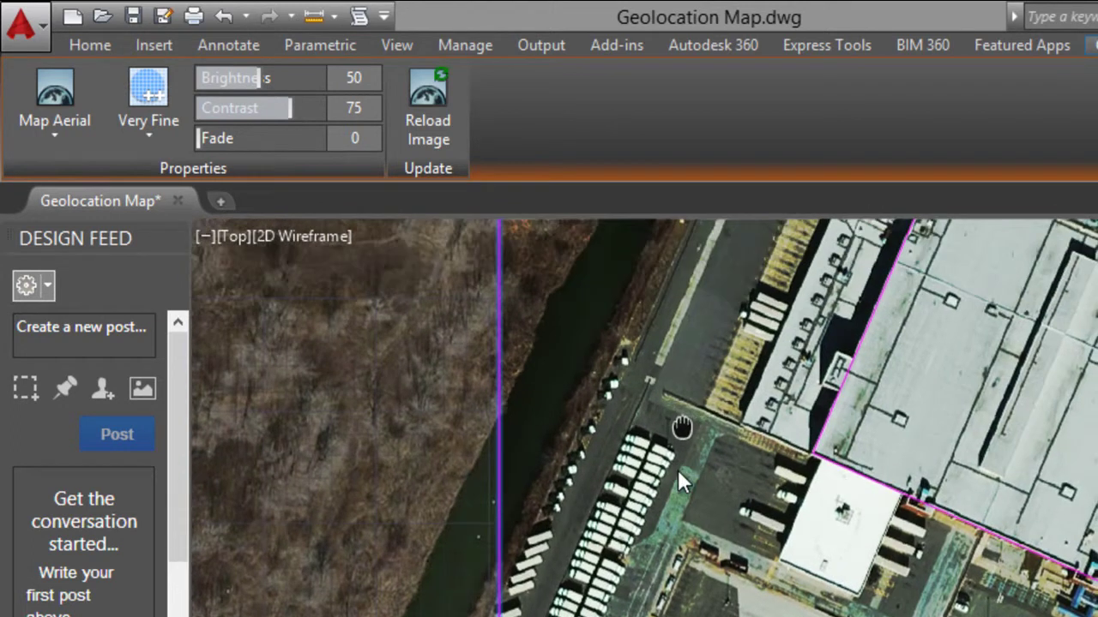
middle_drag(678, 470, 643, 563)
scroll(643, 563, up, 2)
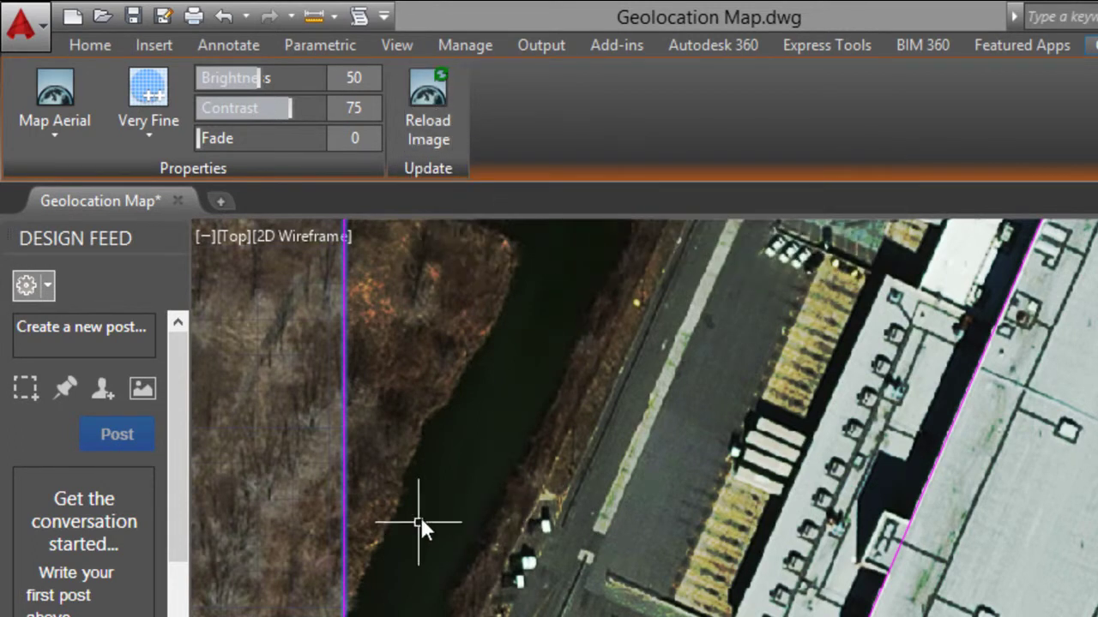
mouse_move(263, 80)
mouse_down()
mouse_move(294, 79)
mouse_move(247, 80)
mouse_up()
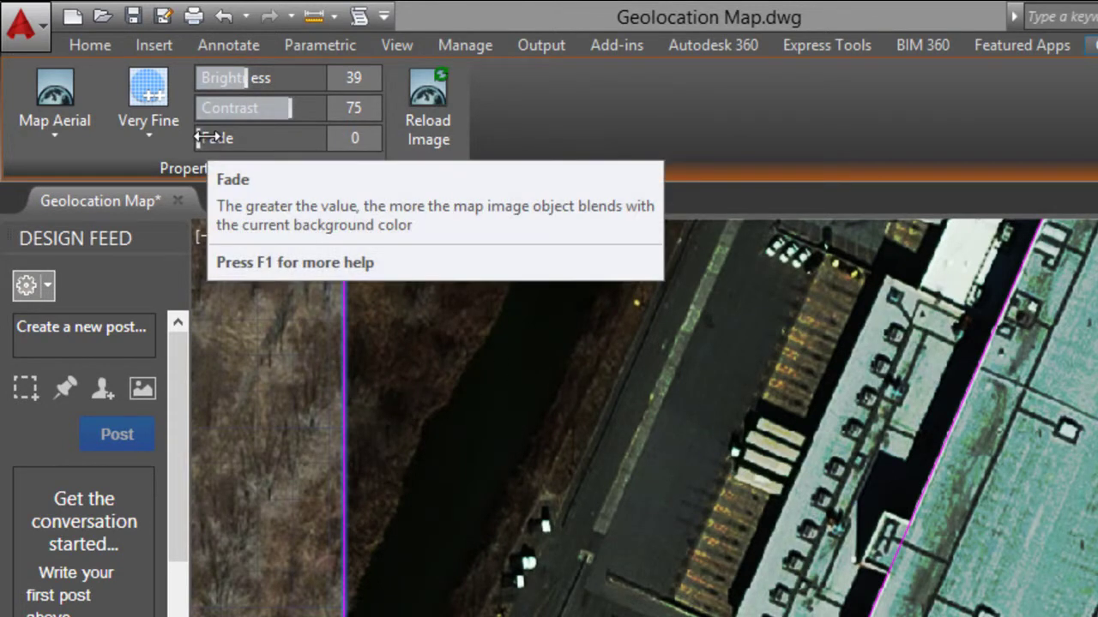
Set the map image fade to 47 and reduce its contrast to 63.
drag(206, 137, 380, 139)
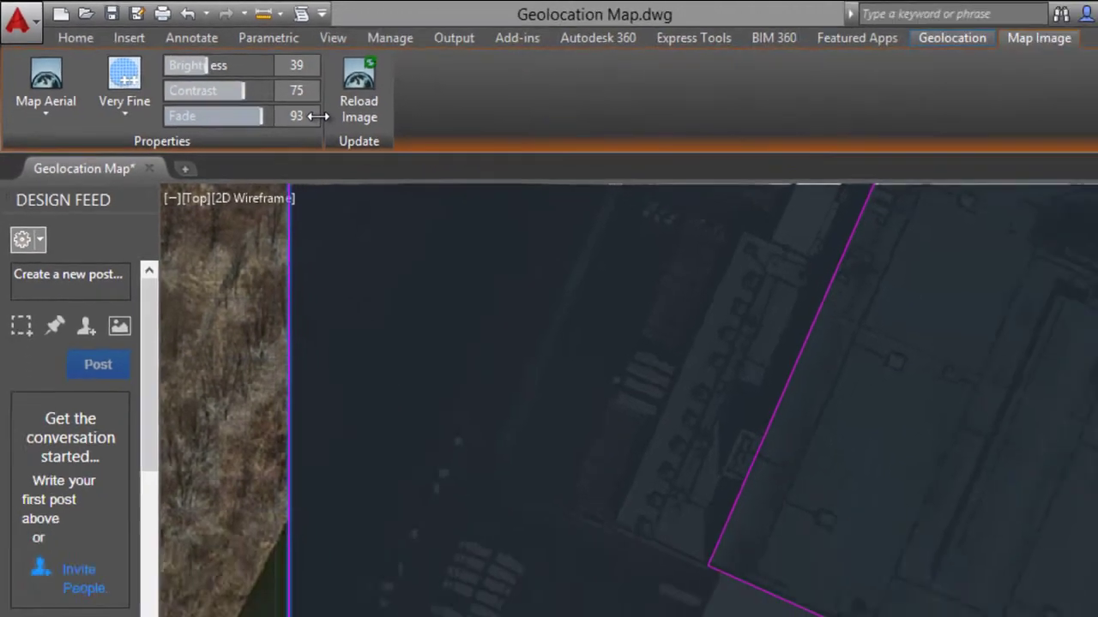
drag(257, 95, 248, 94)
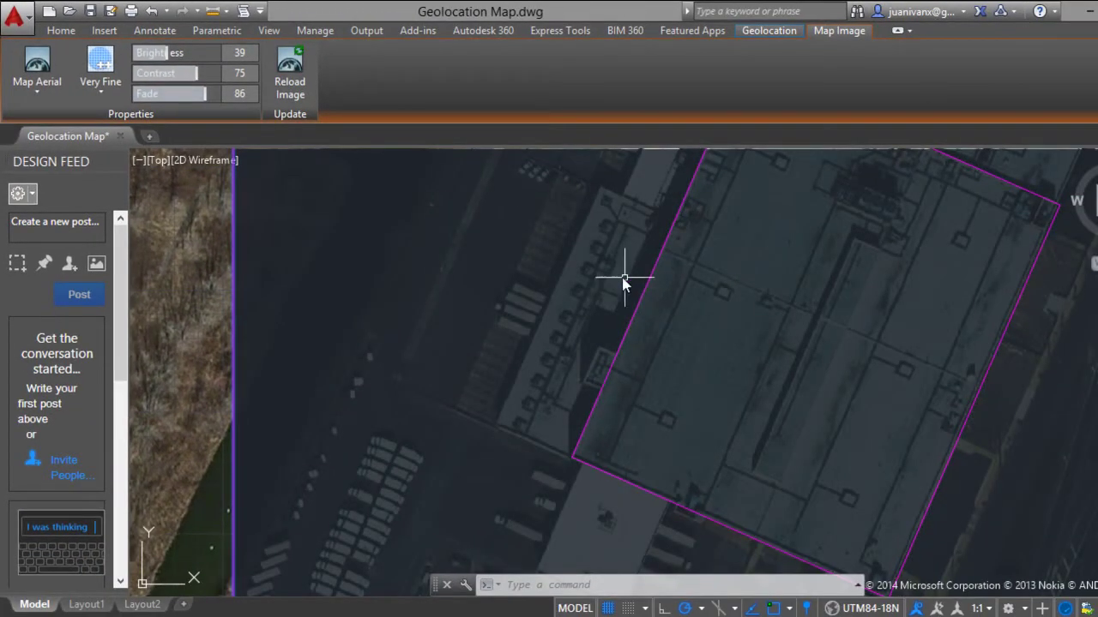
scroll(622, 277, down, 4)
middle_drag(693, 284, 630, 330)
scroll(630, 330, up, 2)
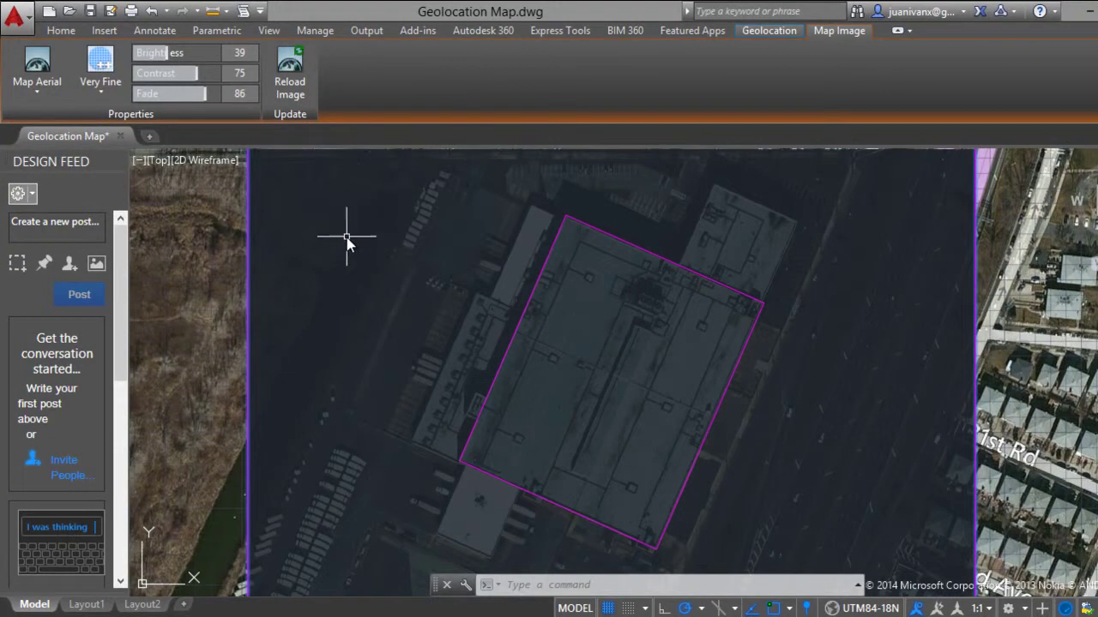
mouse_move(196, 73)
mouse_down()
mouse_move(171, 74)
mouse_move(147, 92)
mouse_up()
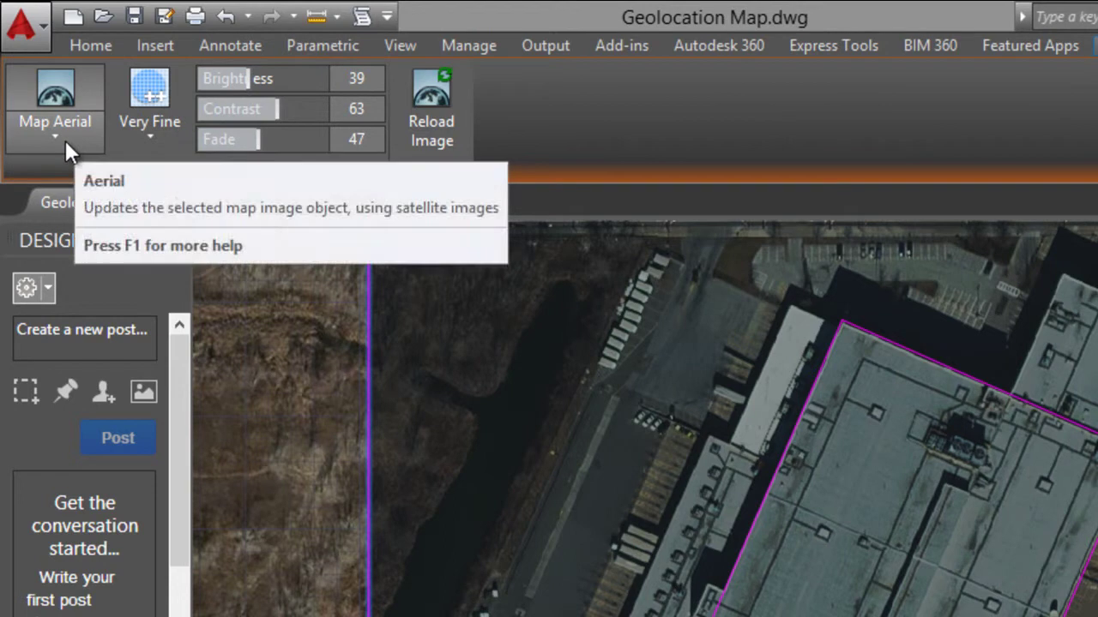
Change the map type from Map Aerial to Map Road.
click(65, 140)
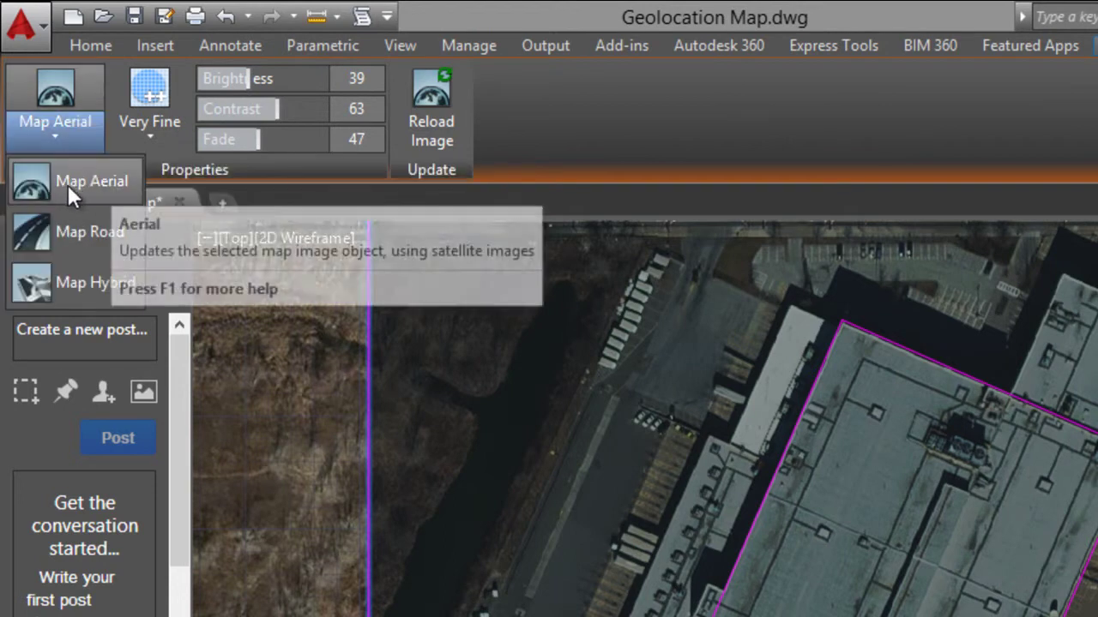
click(85, 239)
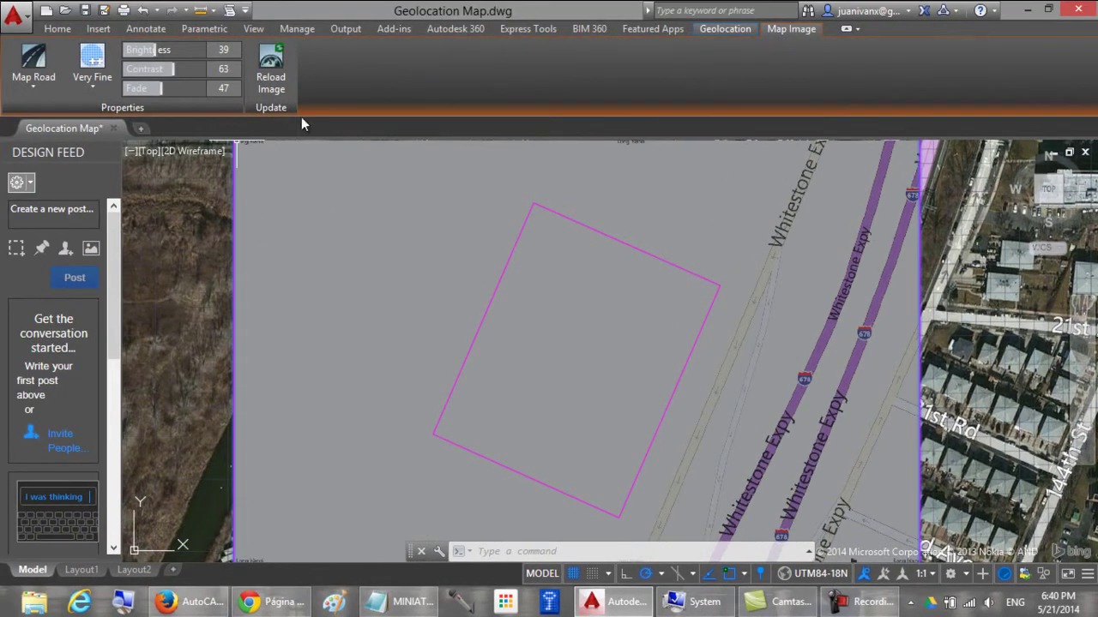
Reload the map image with Optimize and reload, then reload it again without re-optimizing.
click(271, 67)
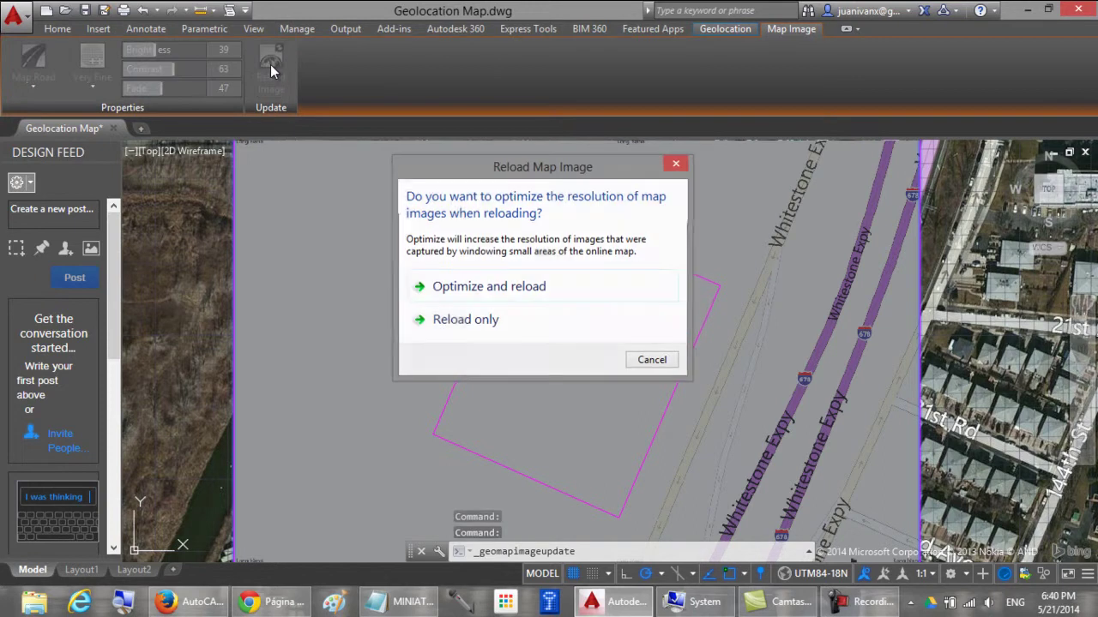
click(490, 287)
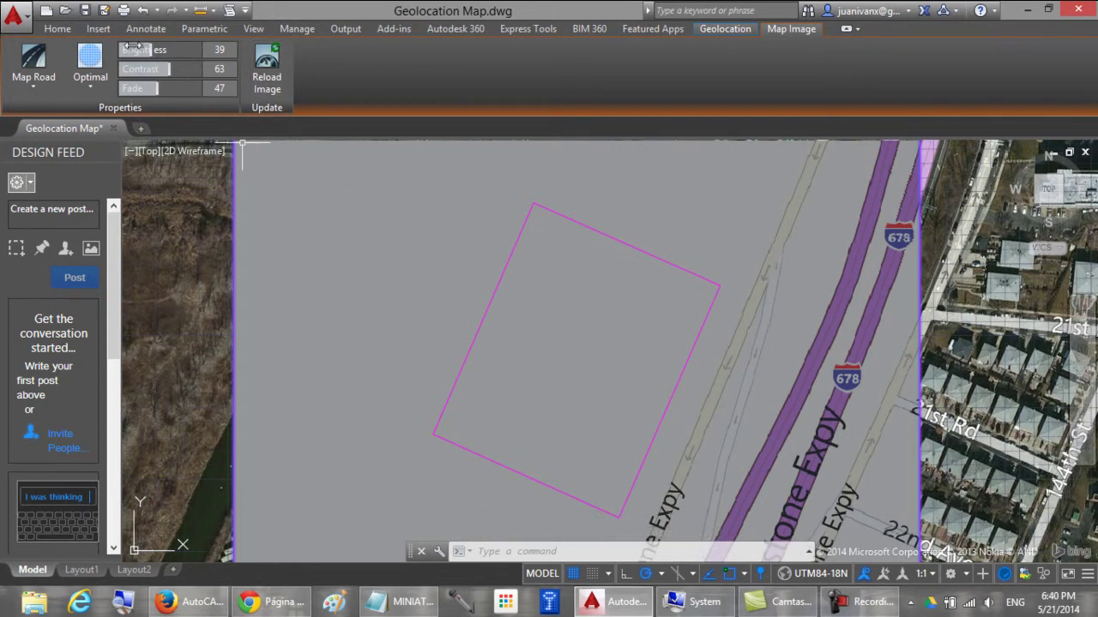
click(261, 75)
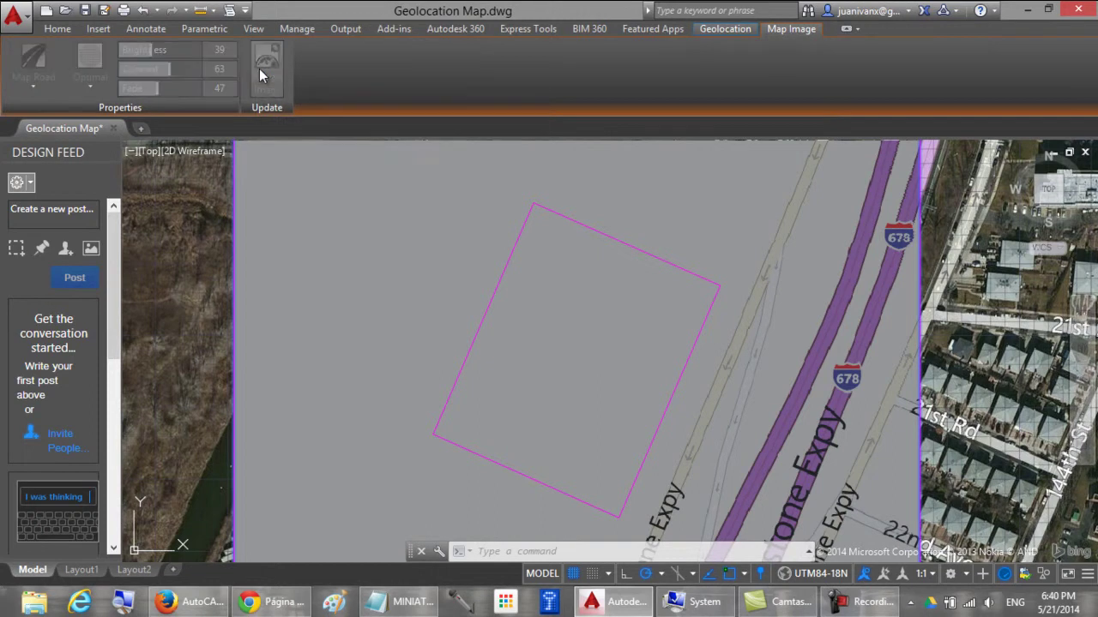
click(470, 326)
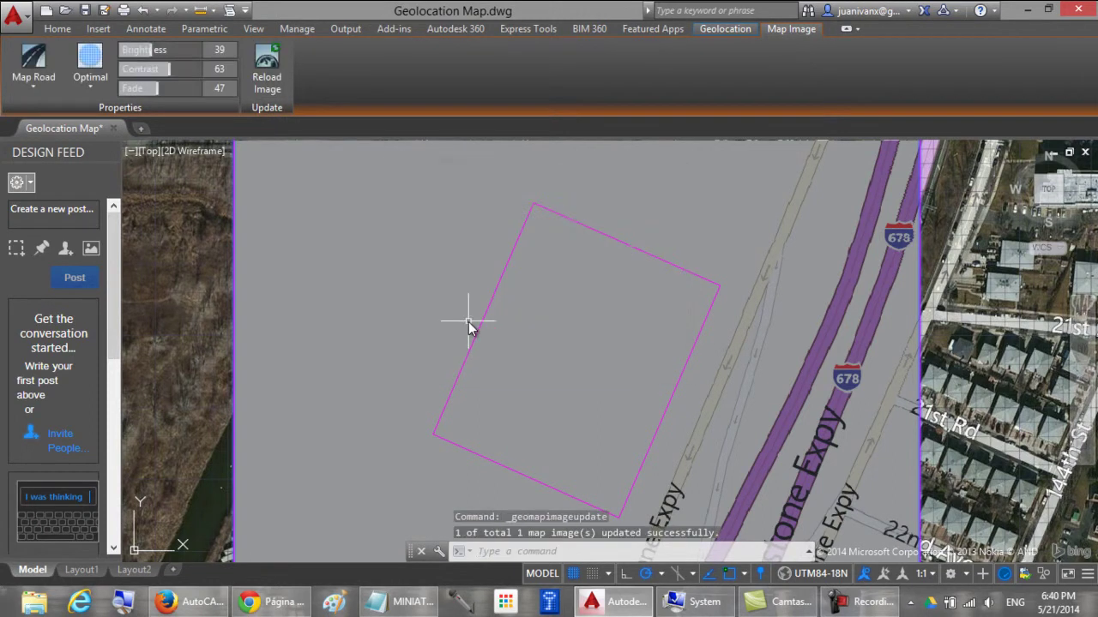